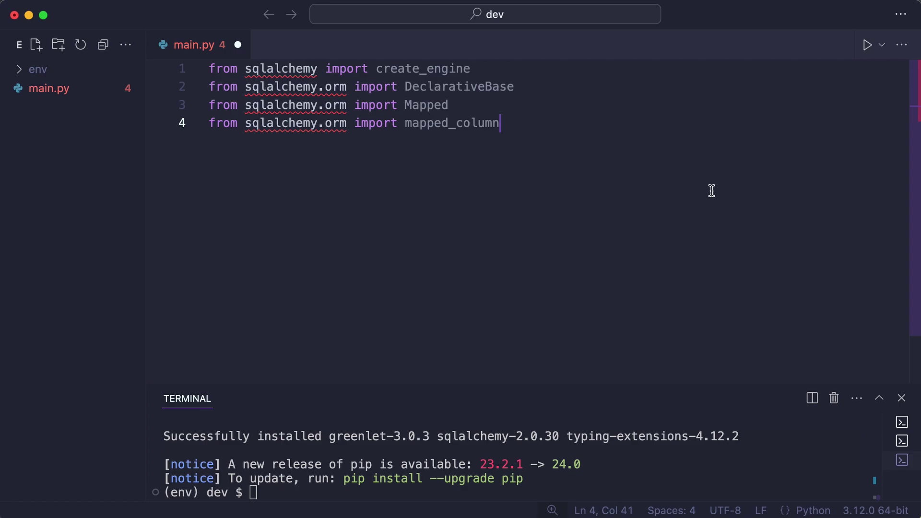
# Step: Write a DeclarativeBase Base class and an Employee model on 'employees' with id, name, salary
pyautogui.press('Return')
pyautogui.press('Return')
pyautogui.write('class Base(DeclarativeB')
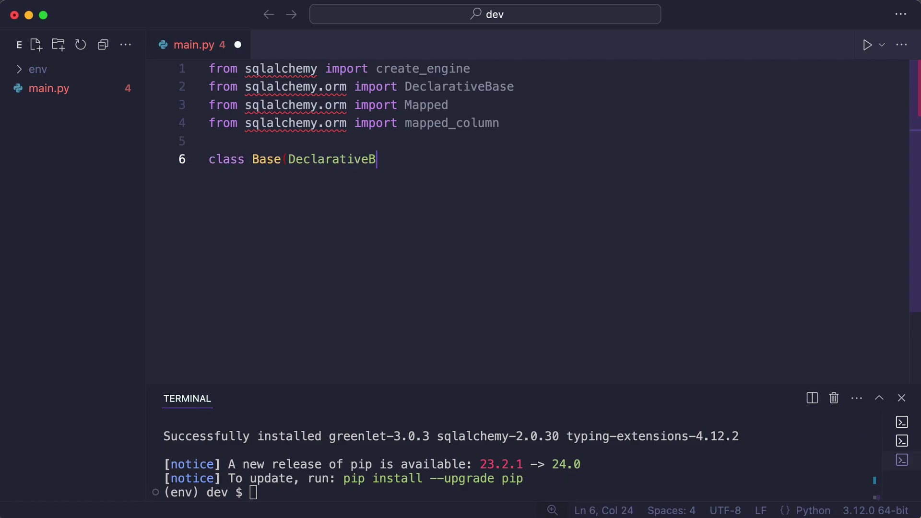
pyautogui.write('ase):')
pyautogui.press('Return')
pyautogui.write('pass')
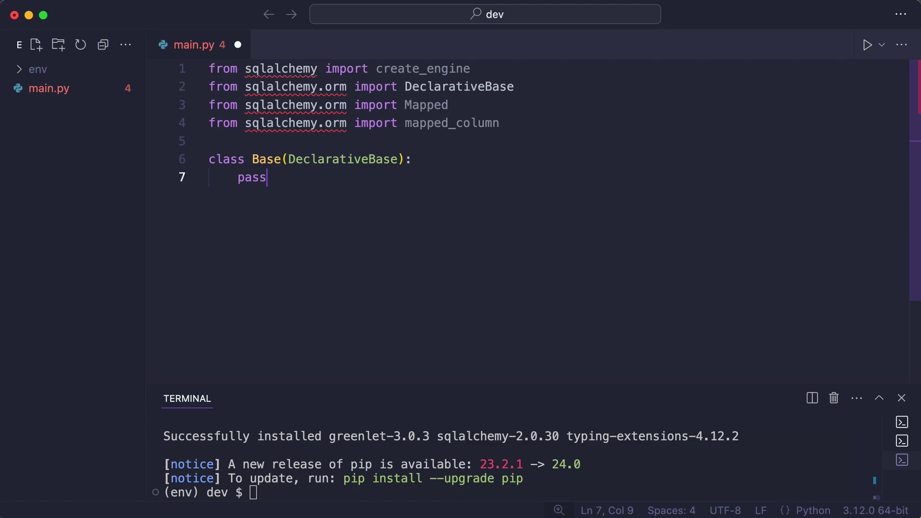
pyautogui.press('Return')
pyautogui.press('Return')
pyautogui.write('class Employee(Base):')
pyautogui.press('Return')
pyautogui.write('__tablename__ = "employees"')
pyautogui.press('Return')
pyautogui.write('id: Mapped[int] ')
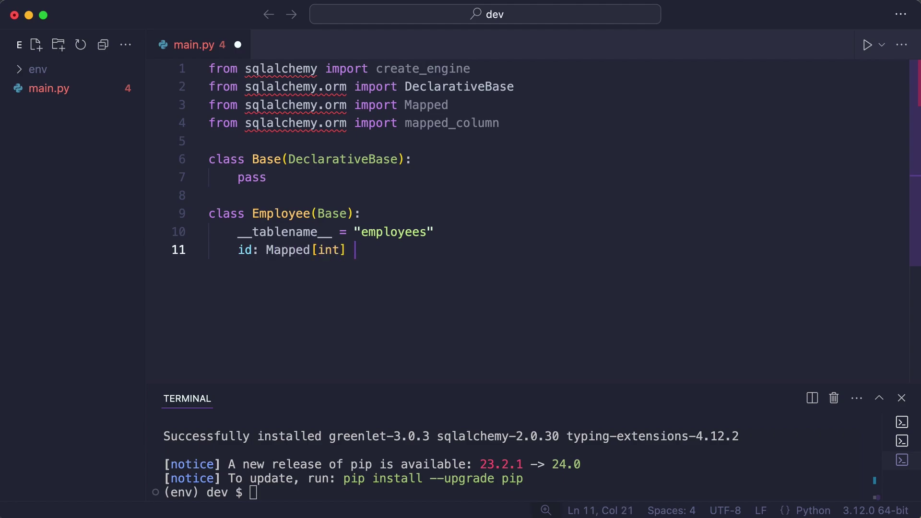
pyautogui.write('= mapped_column(primary_key=True)')
pyautogui.press('Return')
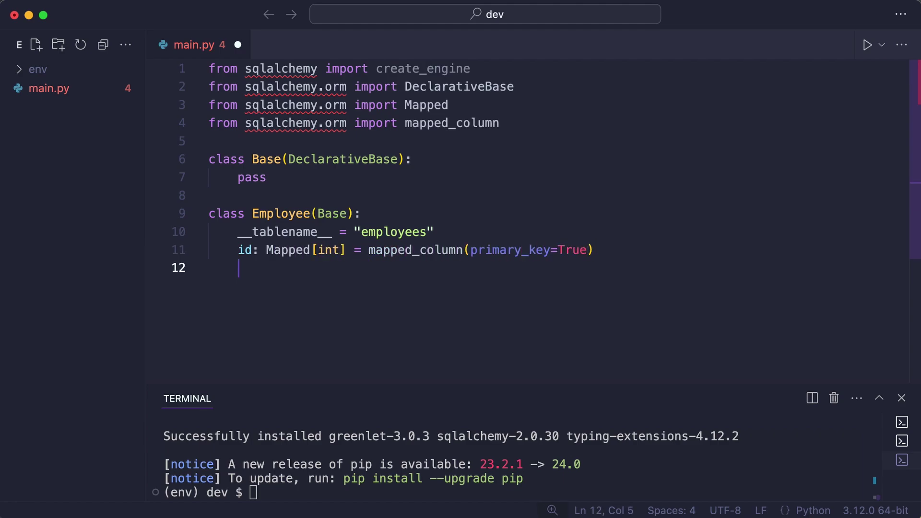
pyautogui.write('name: Mapped[str]')
pyautogui.press('Return')
pyautogui.write('salary: Mapped[float]')
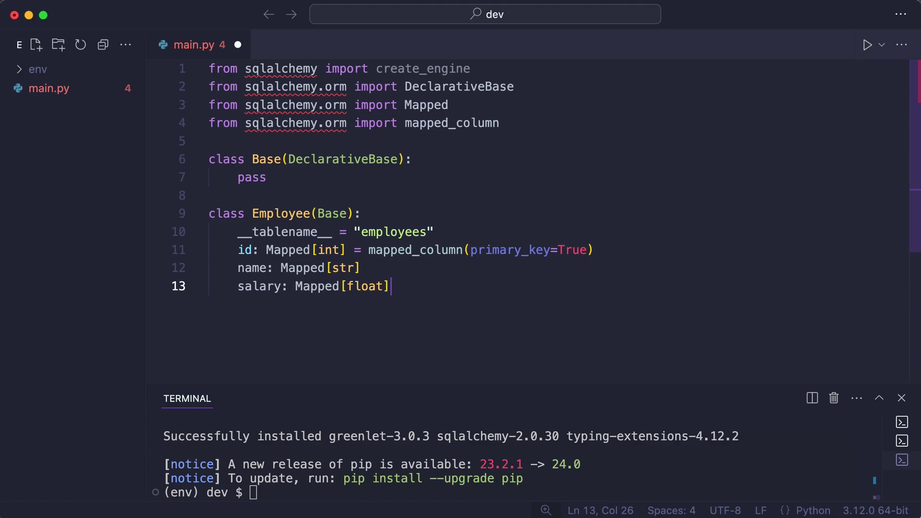
# Step: Add a create_engine for sqlite:///company.db and a Base.metadata.create_all(engine) call
pyautogui.press('Return')
pyautogui.press('Return')
pyautogui.press('BackSpace')
pyautogui.write('engine = create_engine("sqlite:///company.db')
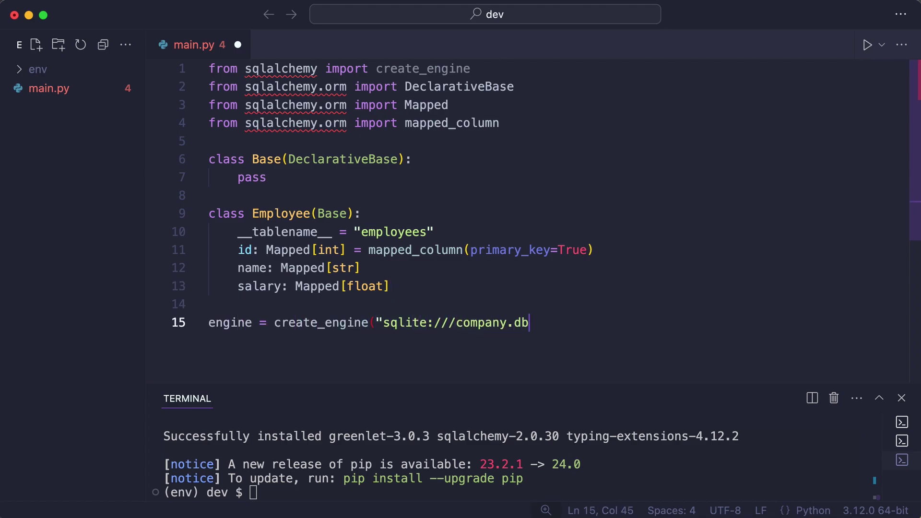
pyautogui.write('")')
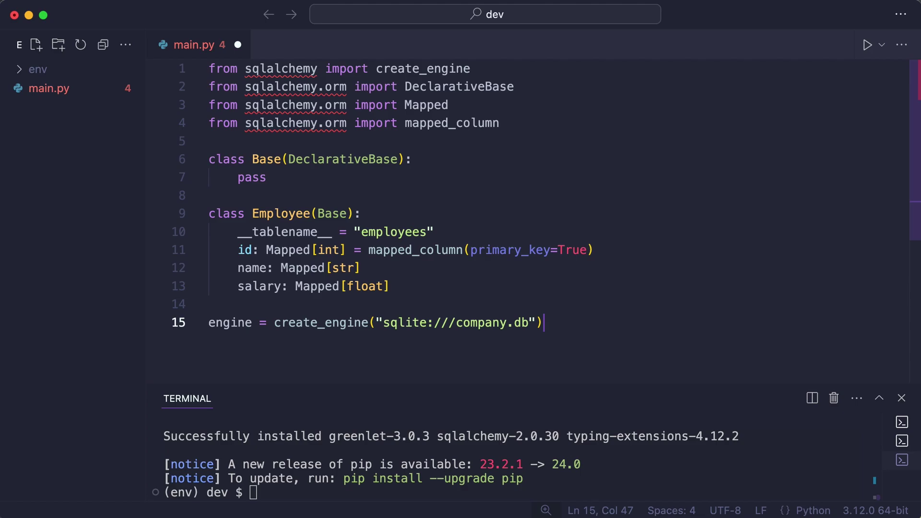
pyautogui.press('Return')
pyautogui.write('Base.metadata.')
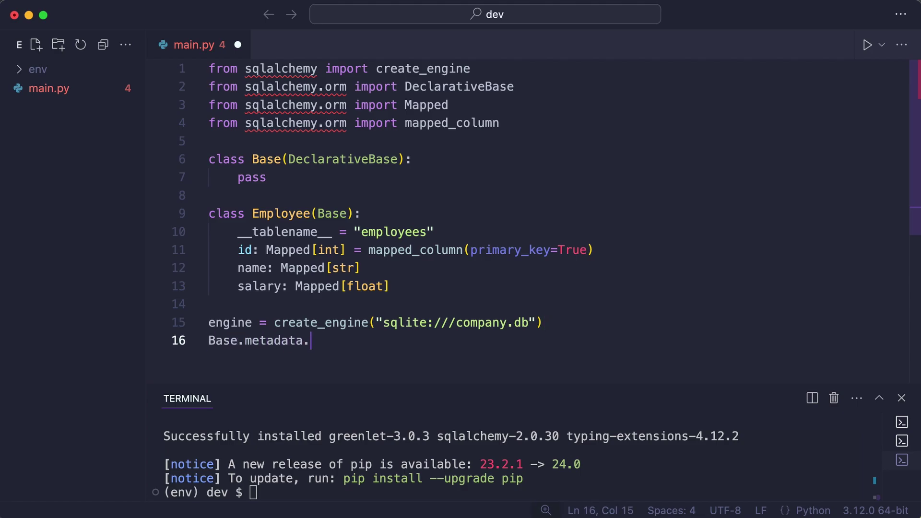
pyautogui.write('create_all(engine)')
# Step: Save main.py and run python main.py in the terminal to create company.db
pyautogui.press('super+s')
pyautogui.hotkey('ctrl', '`')
pyautogui.press('super+k')
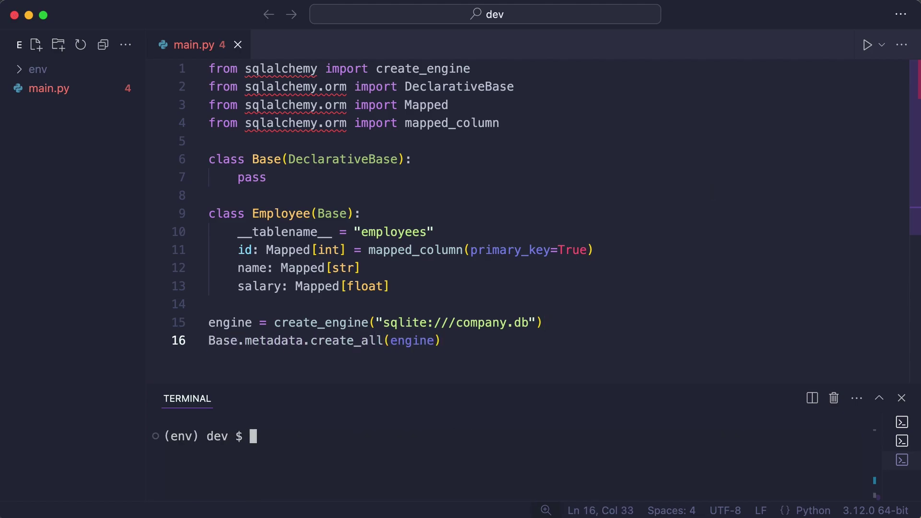
pyautogui.write('python main.py')
pyautogui.press('Return')
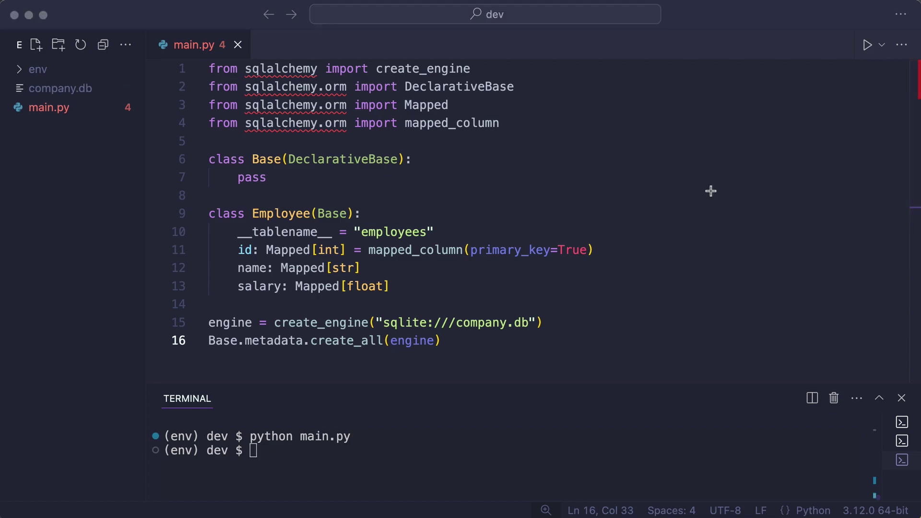
pyautogui.moveTo(10, 74); pyautogui.dragTo(113, 103)
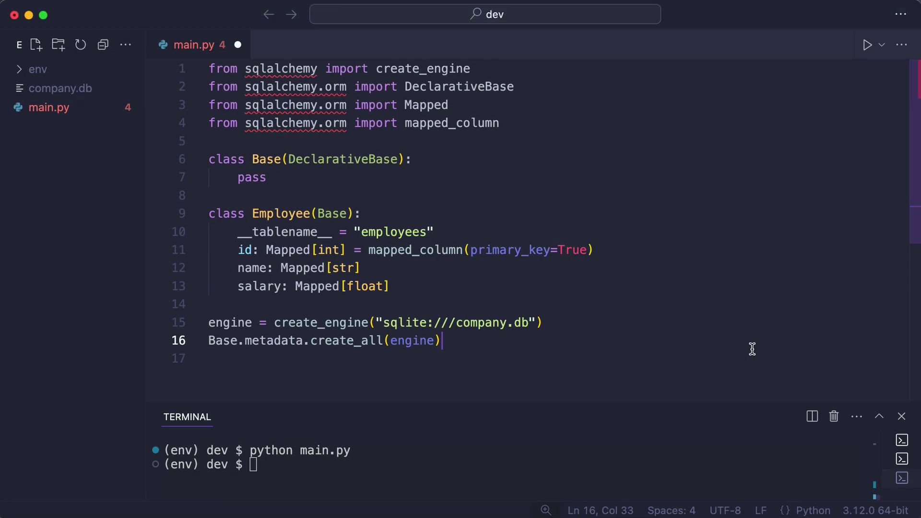
# Step: Import Session and add a Session(engine) block adding Vera, Chuck and Dave, then commit
pyautogui.press('Return')
pyautogui.press('Return')
pyautogui.write('with Session(en')
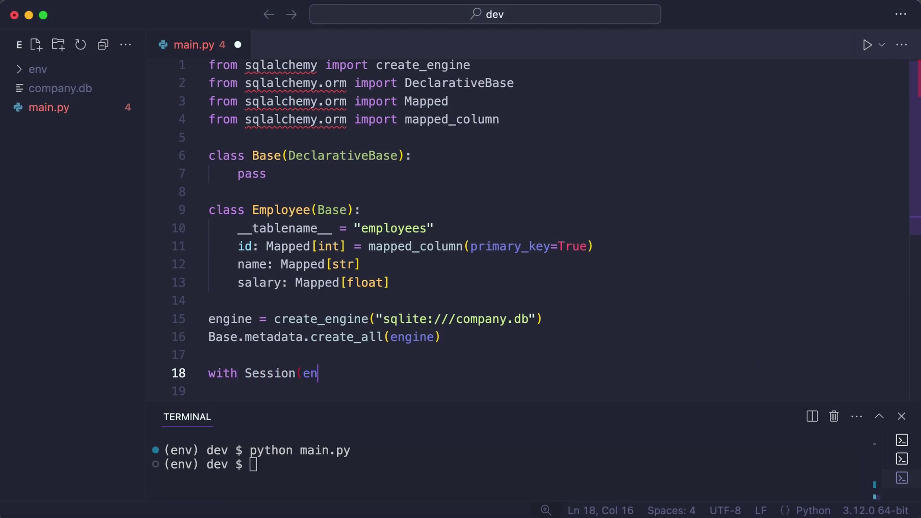
pyautogui.write('gine) as session:')
pyautogui.press('Up')
pyautogui.press('Up')
pyautogui.press('Up')
pyautogui.press('Up')
pyautogui.write('from sqlalchemy.orm import Session')
pyautogui.press('Return')
pyautogui.press('Down')
pyautogui.press('Down')
pyautogui.press('Down')
pyautogui.press('Down')
pyautogui.press('Tab')
pyautogui.write('session.add(Employee(name="Vera", salary=2000))')
pyautogui.press('Return')
pyautogui.write('session.add(Employee(na')
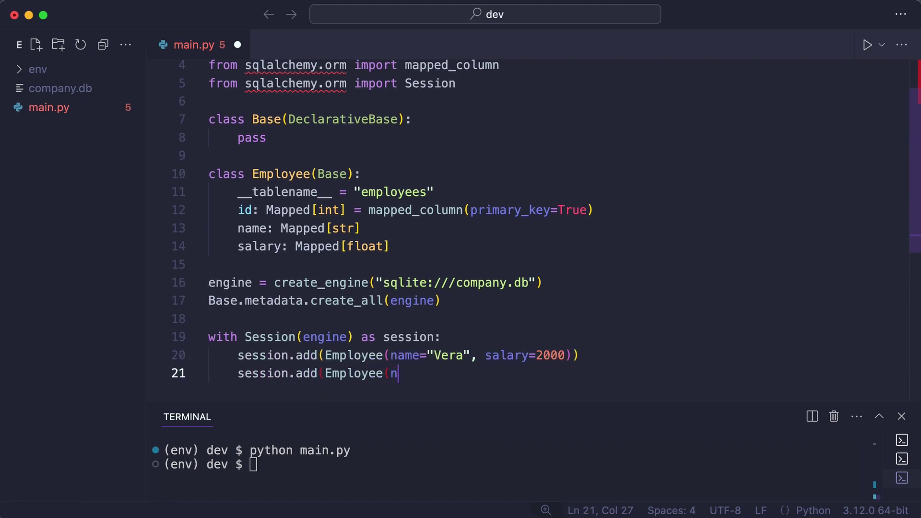
pyautogui.write('me="Chuck", salary=1800))')
pyautogui.press('Return')
pyautogui.write('session.add(Employee(name="Dave", salary=1800))')
pyautogui.press('Return')
pyautogui.write('session.commit()')
# Step: Save main.py and run python main.py to seed the employees
pyautogui.hotkey('ctrl', 's')
pyautogui.hotkey('ctrl', 'l')
pyautogui.write('python main.py')
pyautogui.press('Return')
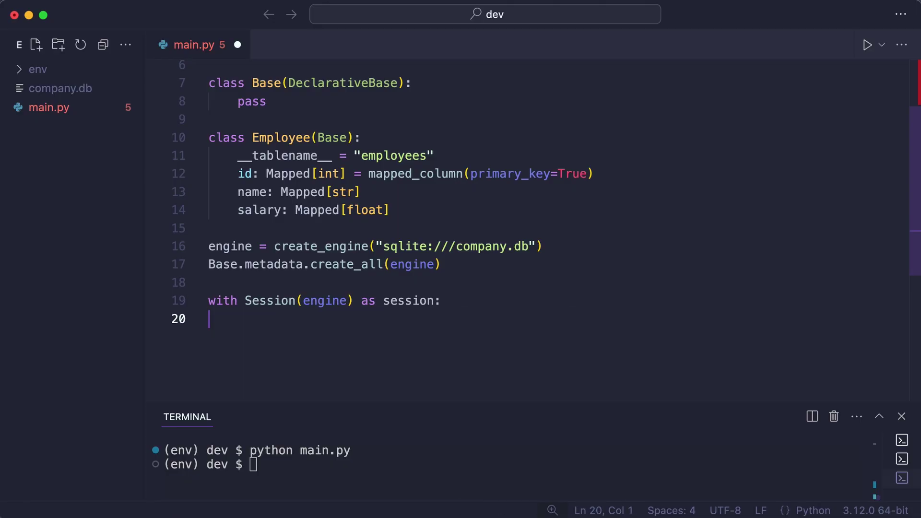
# Step: Query all employees and loop printing each name with a two-decimal salary
pyautogui.press('Left')
pyautogui.press('Return')
pyautogui.write('employees = session.query(Employee).all()')
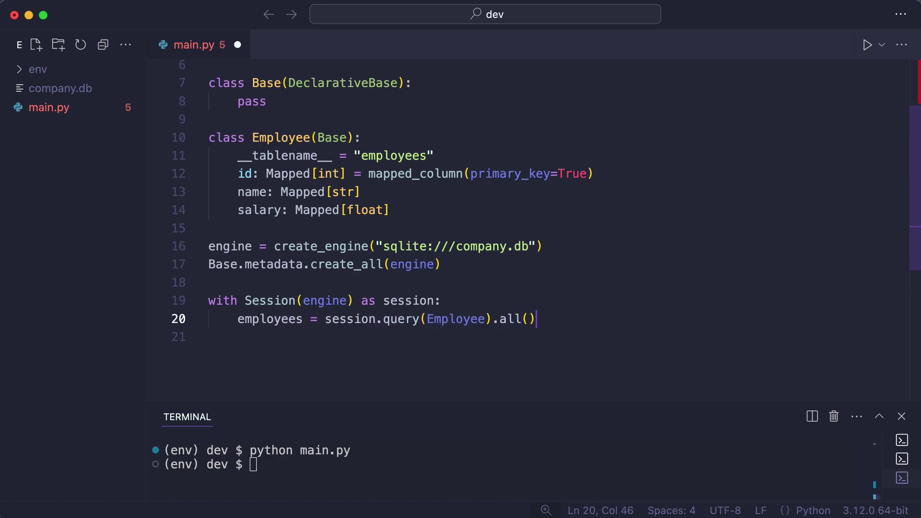
pyautogui.press('Return')
pyautogui.write('for e in employees:')
pyautogui.press('Return')
pyautogui.write('print(f"{e.name}, ${e.salary:.2f}")')
# Step: Save and run main.py, listing Vera, Chuck and Dave in the terminal
pyautogui.hotkey('ctrl', 's')
pyautogui.hotkey('ctrl', '`')
pyautogui.hotkey('ctrl', 'l')
pyautogui.write('python main.py')
pyautogui.press('Return')
pyautogui.moveTo(144, 436); pyautogui.dragTo(281, 488)
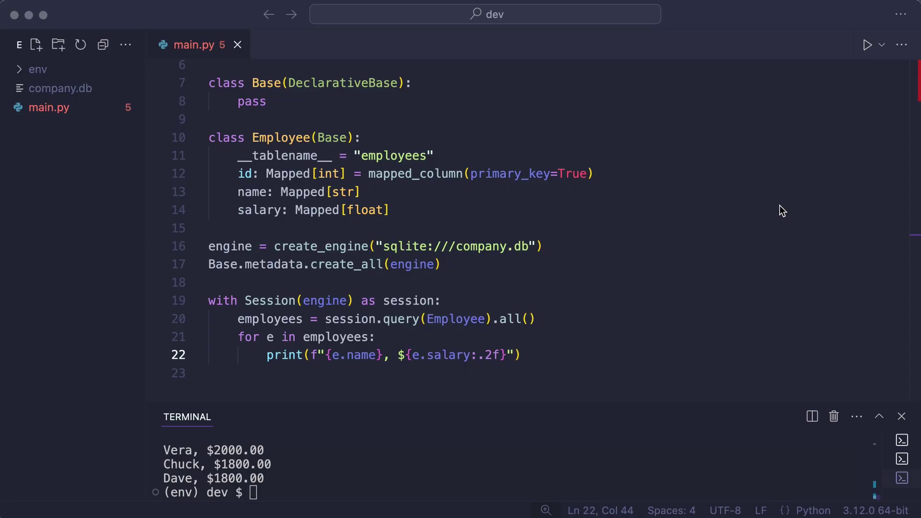
# Step: Add a Department model (departments: id, name) and an Employee department_id ForeignKey to departments.id
pyautogui.click(657, 211)
pyautogui.press('Return')
pyautogui.press('Return')
pyautogui.press('BackSpace')
pyautogui.write('class Department(Base):')
pyautogui.press('Return')
pyautogui.write('__tablename__ = "departments"')
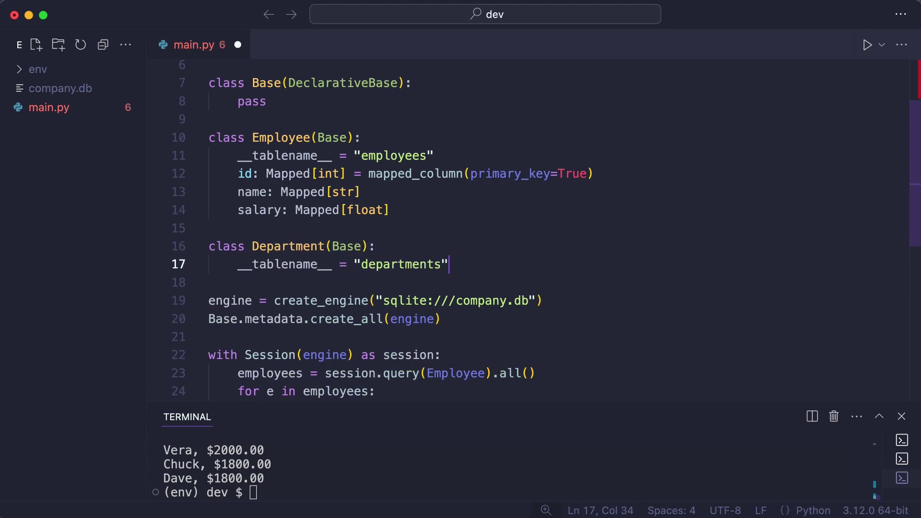
pyautogui.press('Return')
pyautogui.write('id: Mapped[int] = mapped_column(primary_key=True)')
pyautogui.press('Return')
pyautogui.write('name: Mapped')
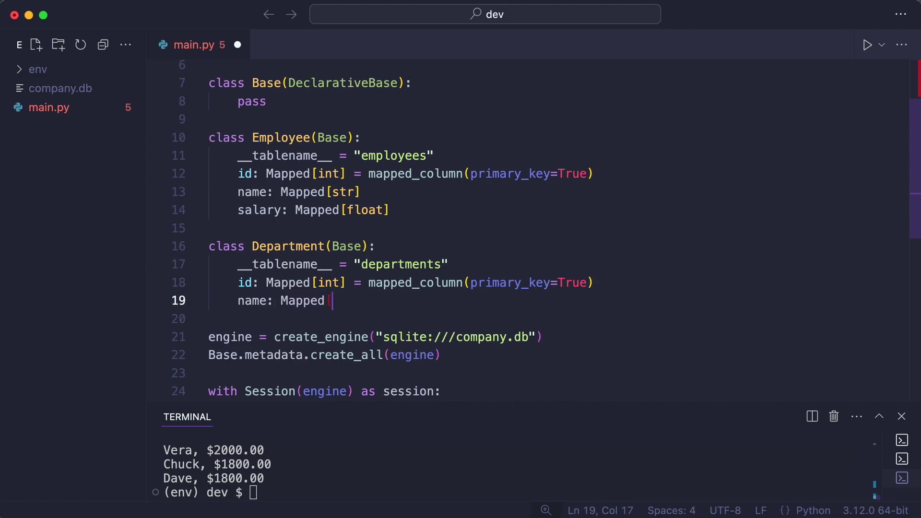
pyautogui.write('[str]')
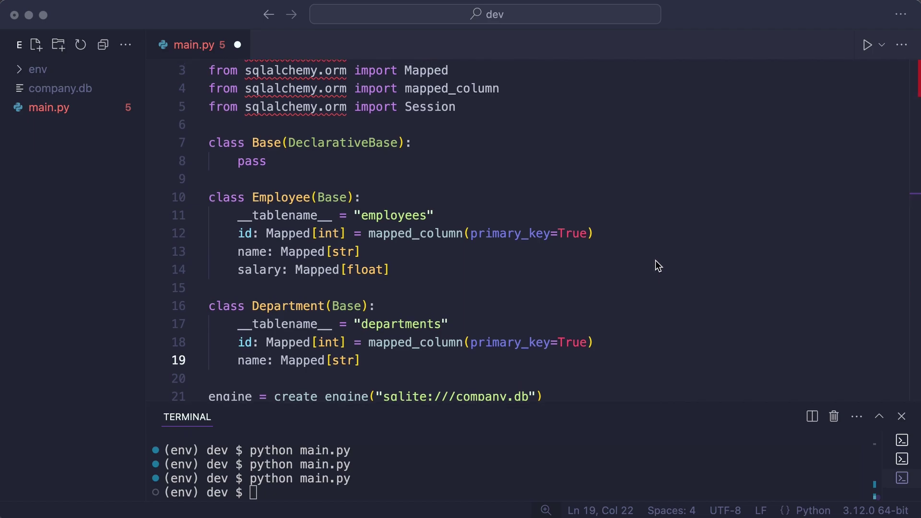
pyautogui.click(656, 237)
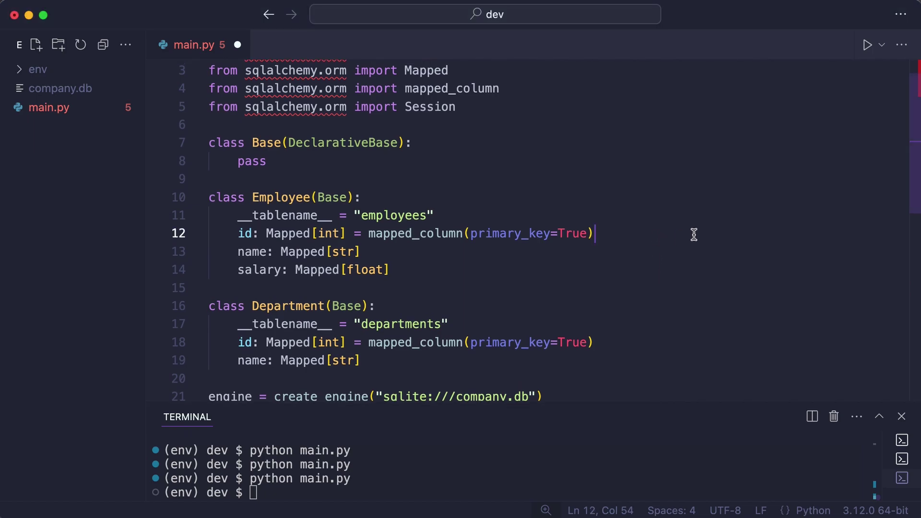
pyautogui.press('Return')
pyautogui.write('department_id = mapped_column(ForeignKey("departments.id"))')
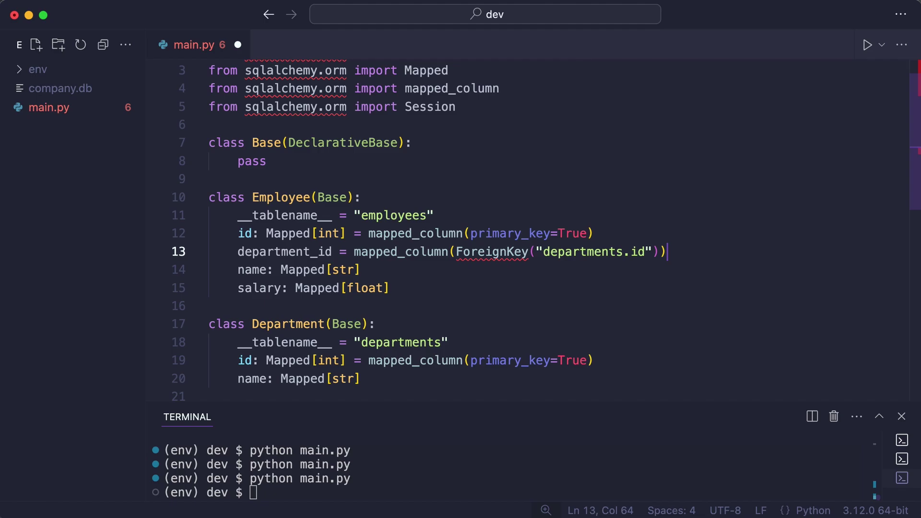
# Step: Delete the old query and printing lines from the session block
pyautogui.press('Down')
pyautogui.press('Down')
pyautogui.press('Down')
pyautogui.press('Down')
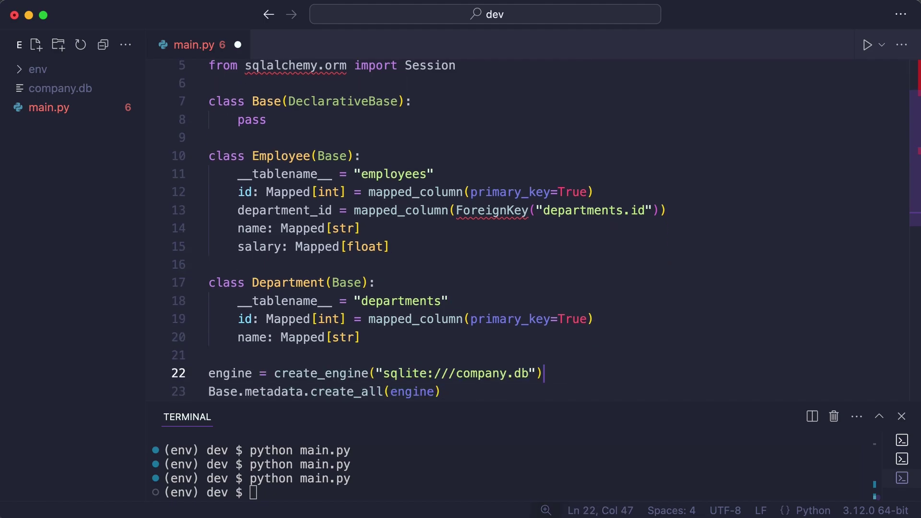
pyautogui.press('Down')
pyautogui.press('Down')
pyautogui.press('Down')
pyautogui.press('Down')
pyautogui.press('Down')
pyautogui.press('Down')
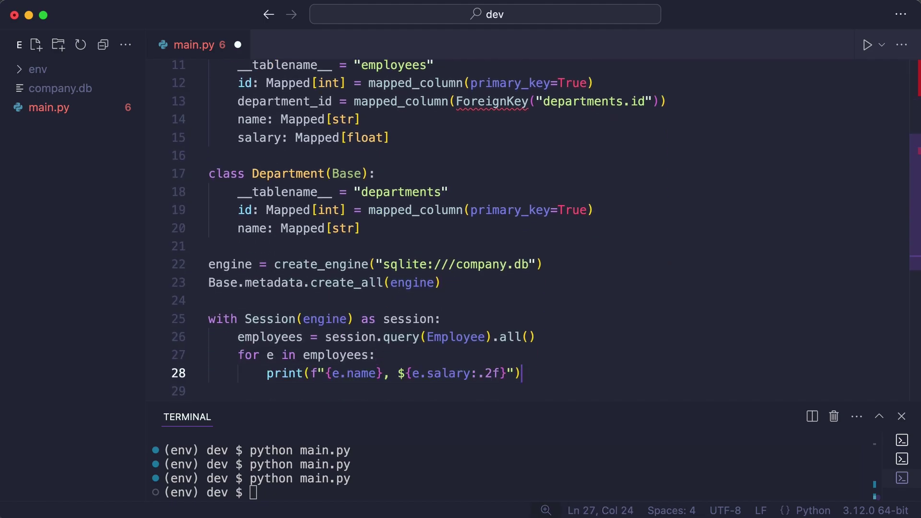
pyautogui.press('Up')
pyautogui.press('Up')
pyautogui.press('Home')
pyautogui.hotkey('shift', 'Down')
pyautogui.hotkey('shift', 'Down')
pyautogui.hotkey('shift', 'Down')
pyautogui.press('BackSpace')
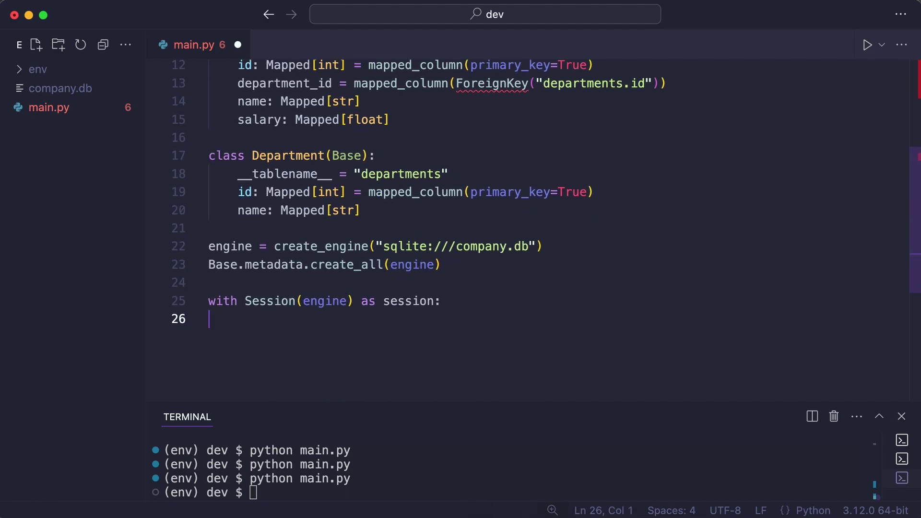
pyautogui.press('Tab')
pyautogui.write('session.execute(text("PRAGMA foreign_keys = ON;"))')
# Step: Add ForeignKey and text imports below the Session import
pyautogui.press('Up')
pyautogui.press('Up')
pyautogui.press('Up')
pyautogui.press('Up')
pyautogui.press('Up')
pyautogui.press('Up')
pyautogui.press('Up')
pyautogui.press('End')
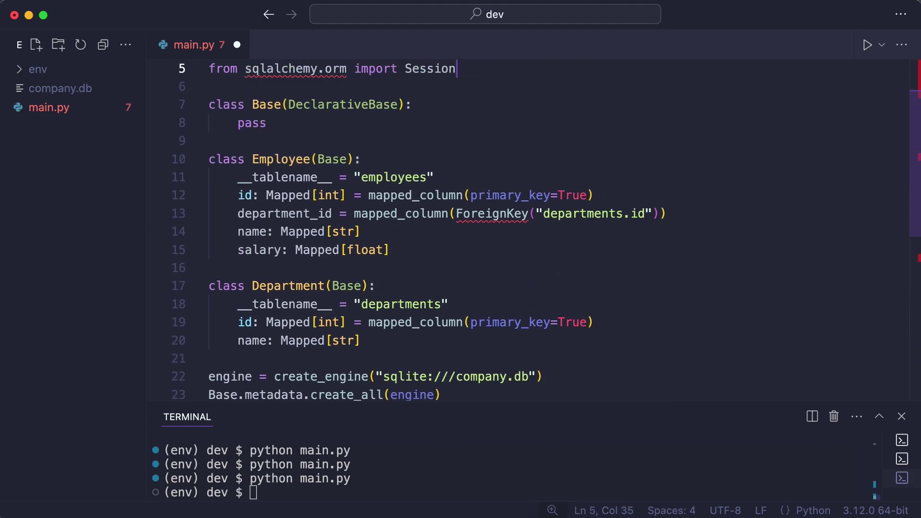
pyautogui.press('Return')
pyautogui.write('from sqlalc')
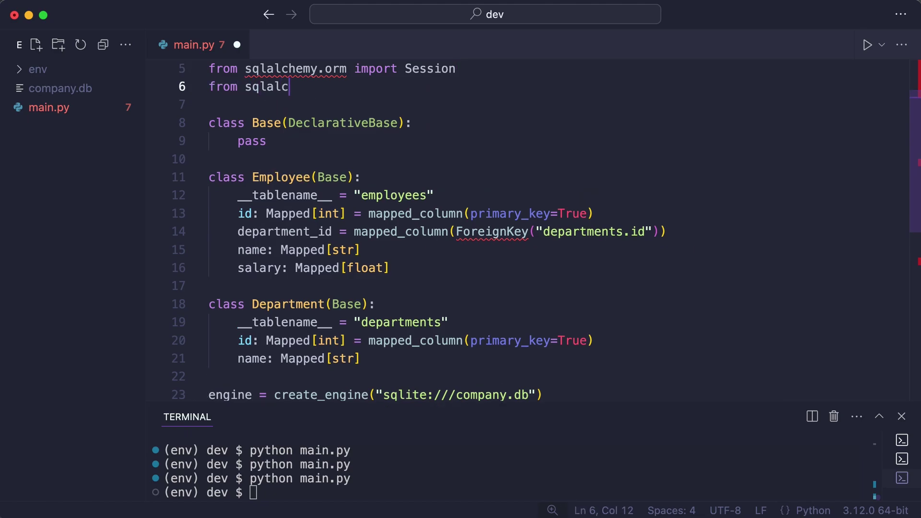
pyautogui.write('hemy import ForeignKey')
pyautogui.press('Return')
pyautogui.write('fr')
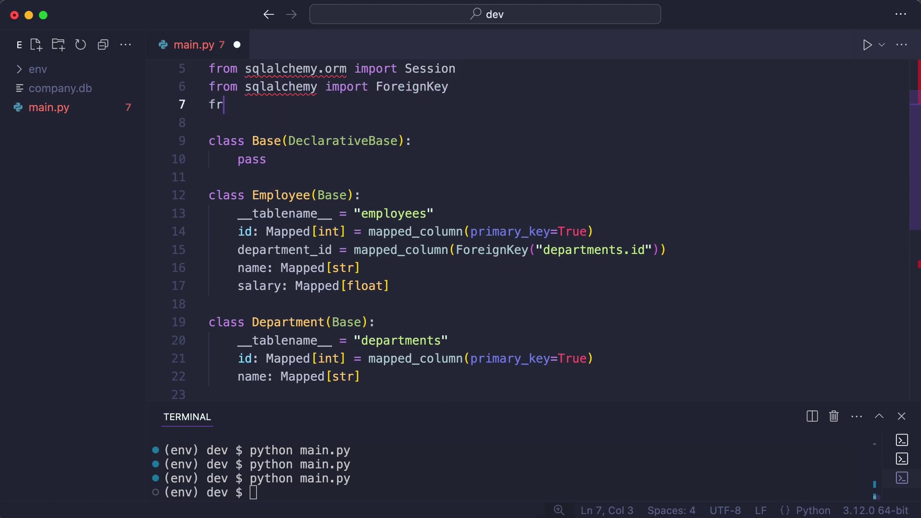
pyautogui.write('om sqlalchemy.sql import text')
pyautogui.press('Down')
# Step: Below the foreign-keys PRAGMA line, add employee Vera with department_id 1 and commit
pyautogui.press('Down')
pyautogui.press('Down')
pyautogui.press('Down')
pyautogui.press('Down')
pyautogui.press('Down')
pyautogui.press('Down')
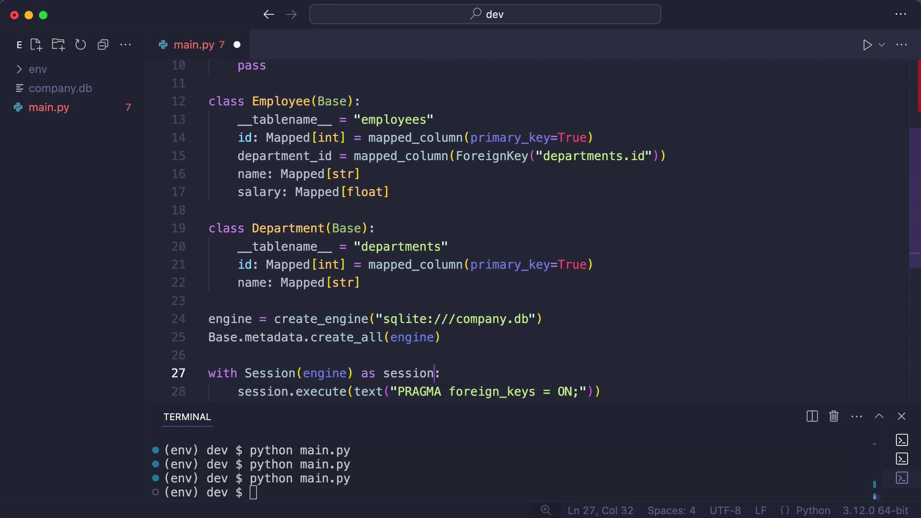
pyautogui.press('Down')
pyautogui.press('End')
pyautogui.press('Return')
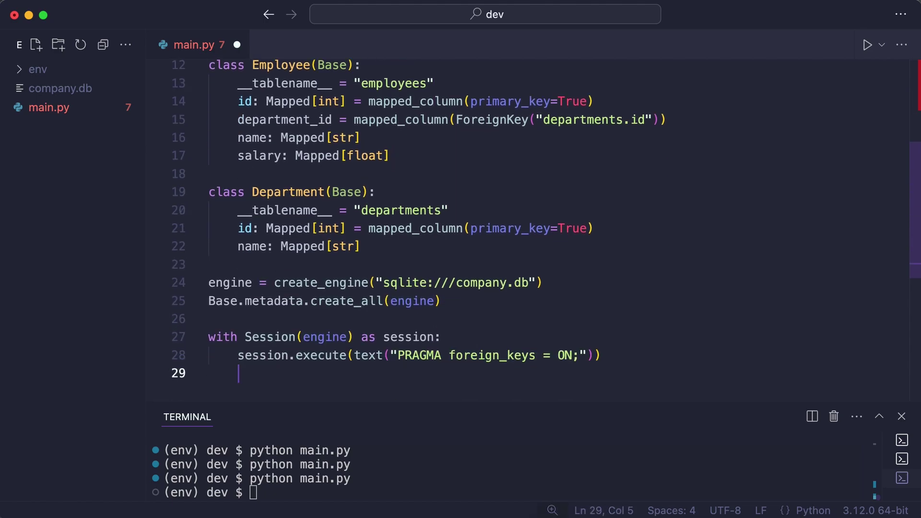
pyautogui.write('session.add(Employee(name="Vera", ')
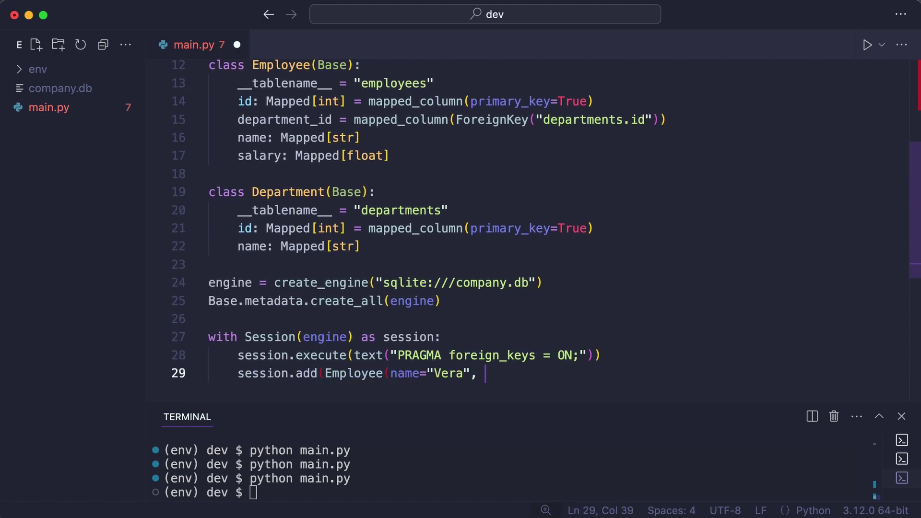
pyautogui.write('department_id=1, salary=2000))')
pyautogui.press('Return')
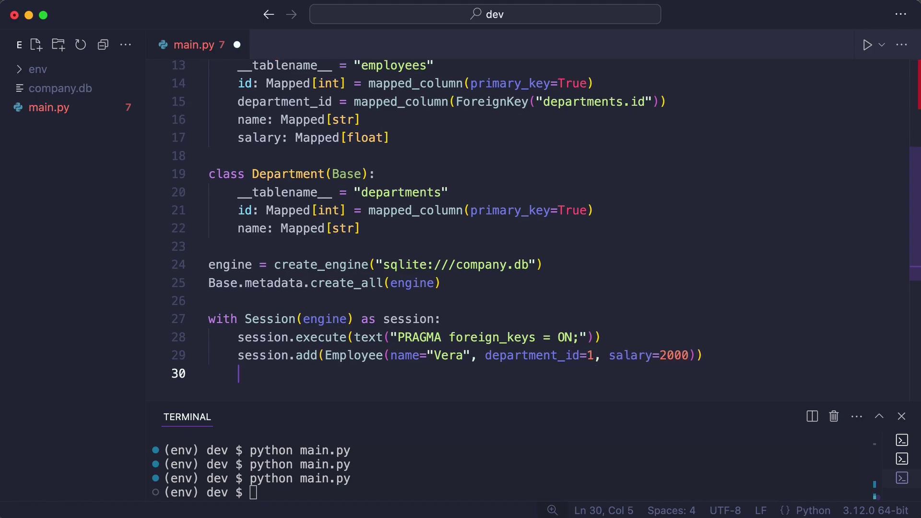
pyautogui.write('session.commit()')
# Step: Save and run main.py, which fails with a FOREIGN KEY constraint error
pyautogui.press('super+s')
pyautogui.hotkey('ctrl', '`')
pyautogui.press('super+k')
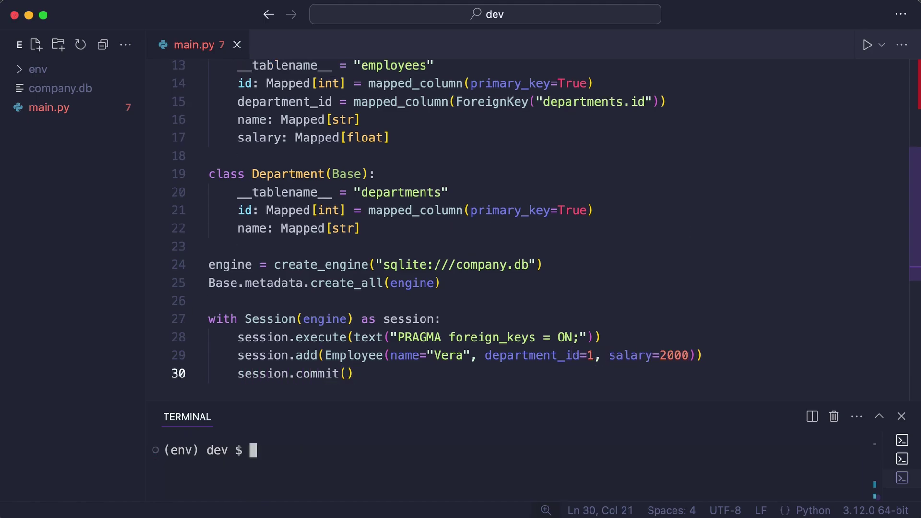
pyautogui.write('python main.py')
pyautogui.press('Return')
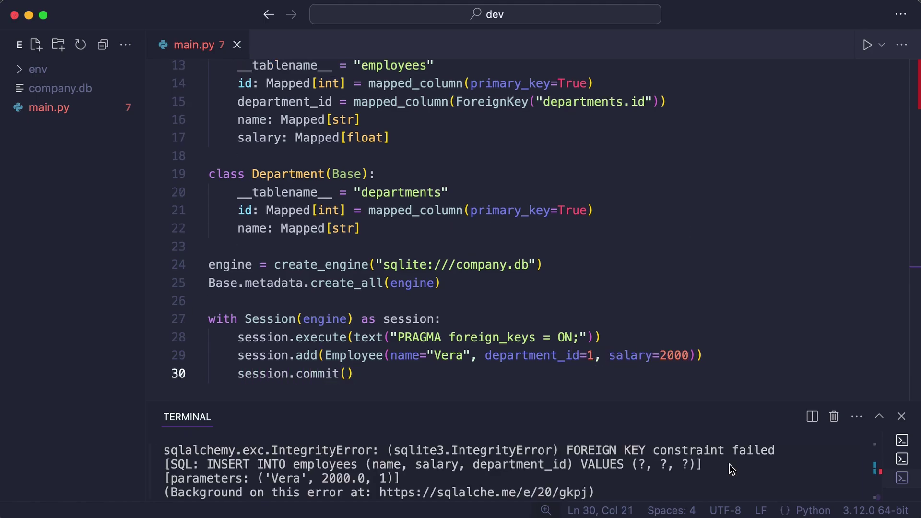
pyautogui.moveTo(151, 439); pyautogui.dragTo(547, 489)
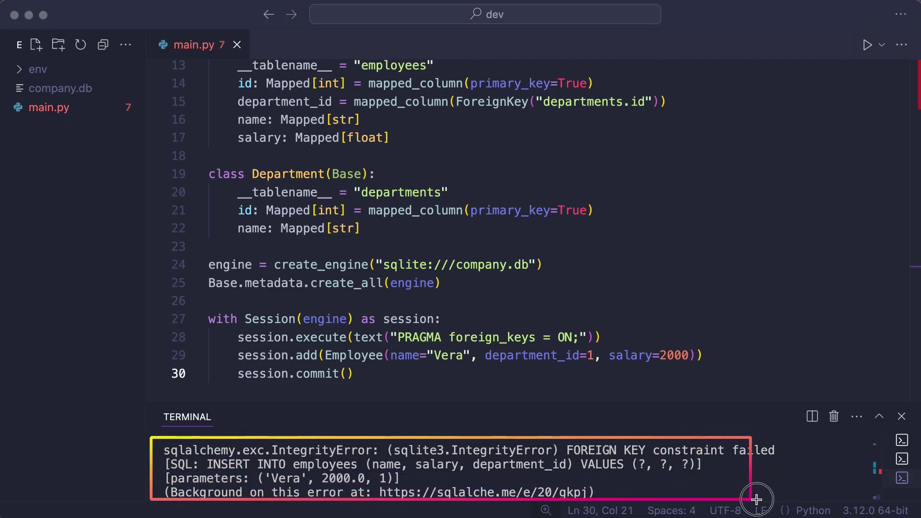
# Step: Add Admin and IT department rows below the PRAGMA line
pyautogui.click(641, 340)
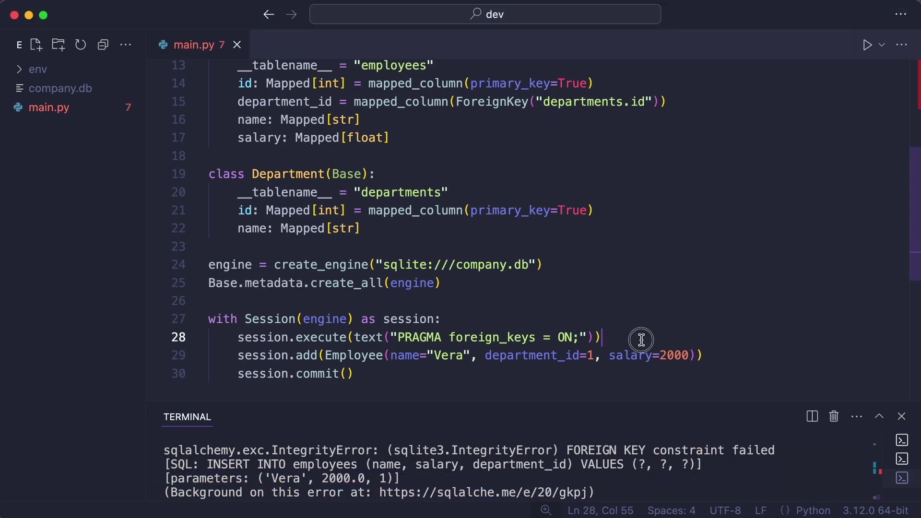
pyautogui.press('Return')
pyautogui.write('session.add(Departm')
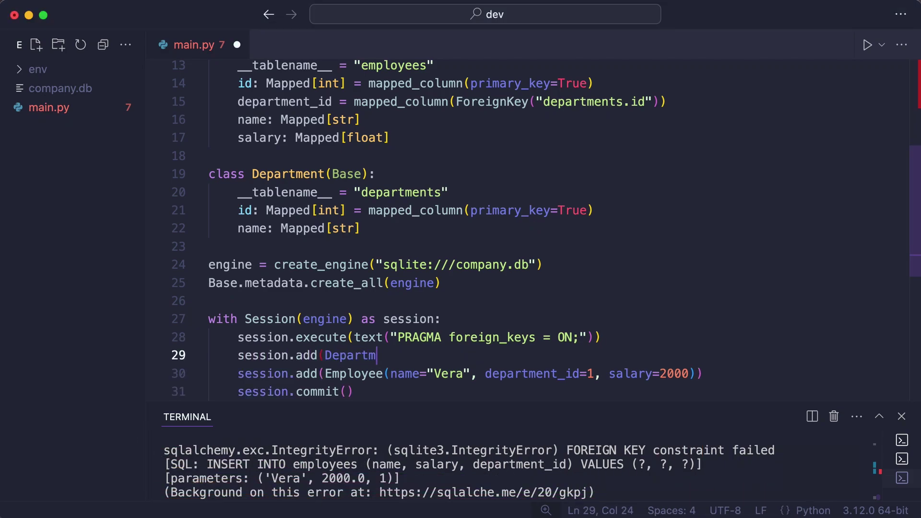
pyautogui.write('ent(name="Admin"))')
pyautogui.press('Return')
pyautogui.write('session.add(De')
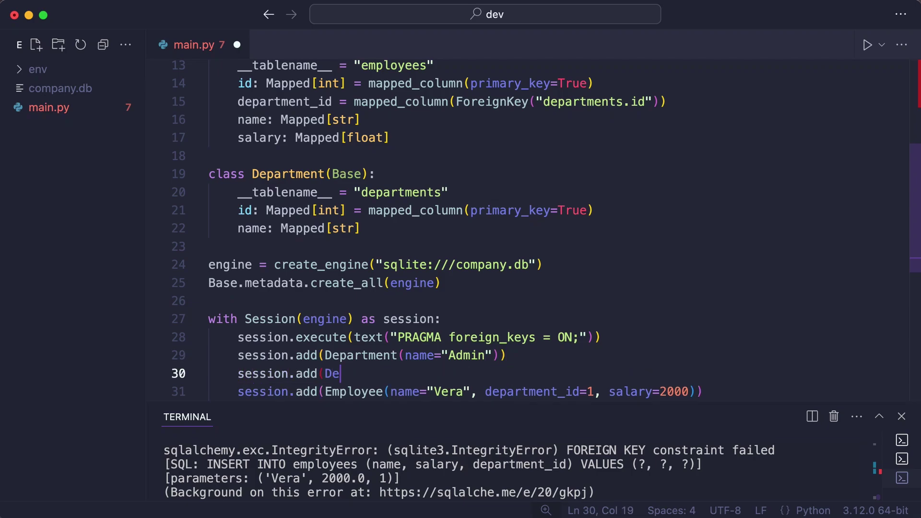
pyautogui.write('partment(name="IT"))')
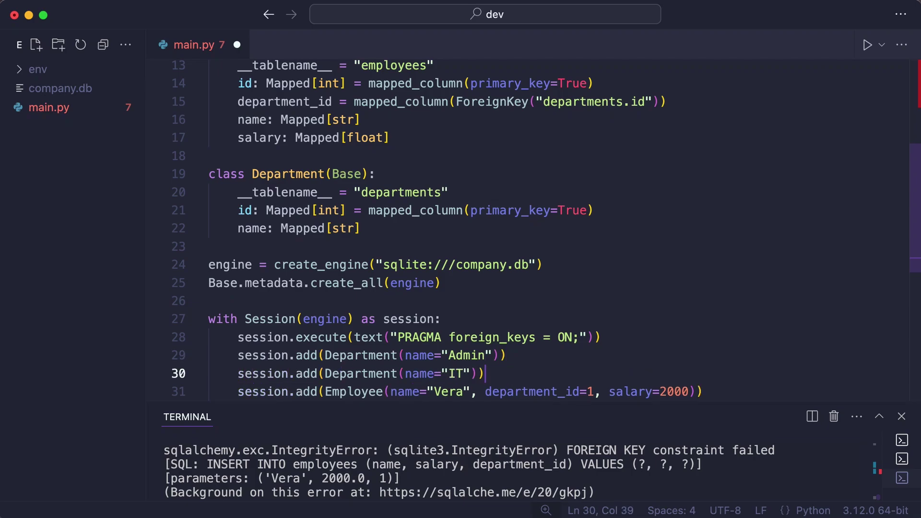
# Step: Add employees Chuck and Dave after Vera and save main.py
pyautogui.press('Down')
pyautogui.press('Down')
pyautogui.write('session.add(Employee')
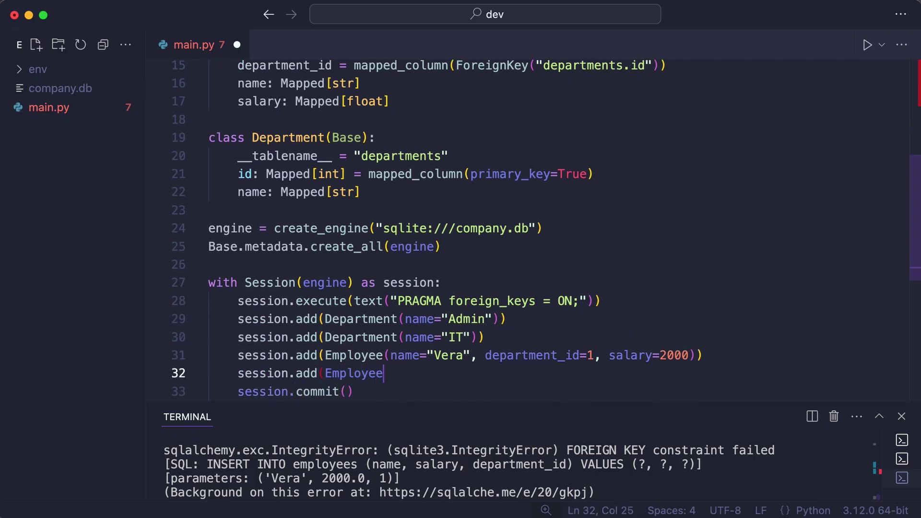
pyautogui.write('(name="Chuck", department_id=2, salary=1800))')
pyautogui.press('Return')
pyautogui.write('session.add(Employee(name="Dave", ')
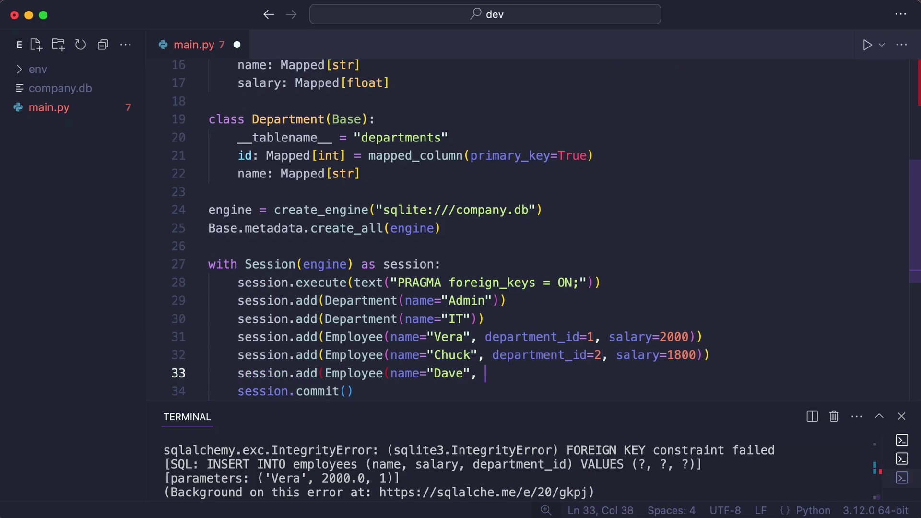
pyautogui.write('department_id=1, salary=1800))')
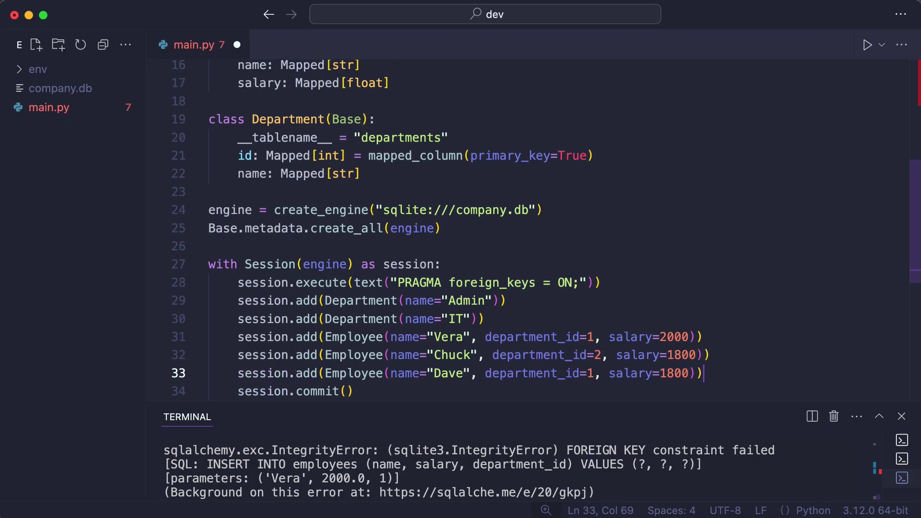
pyautogui.hotkey('ctrl', 's')
pyautogui.write('python main.py')
pyautogui.press('Return')
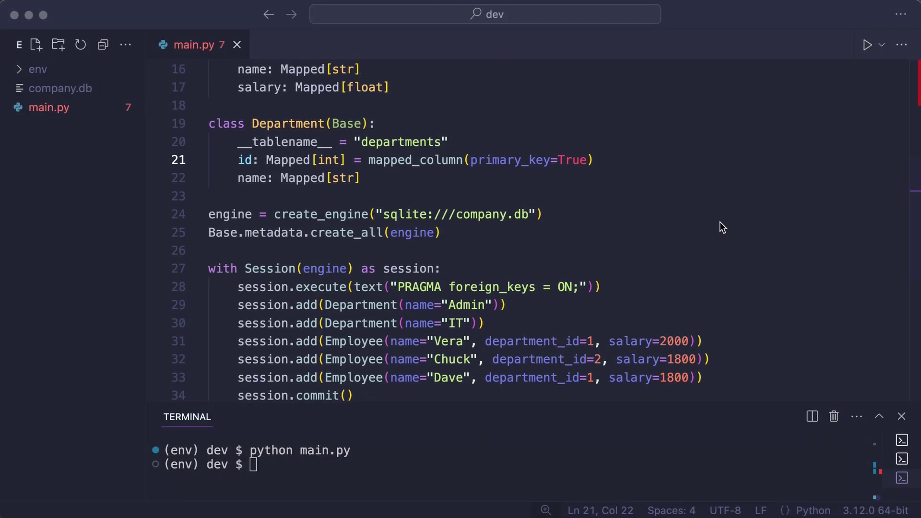
pyautogui.scroll(2, 719, 228)
pyautogui.scroll(1, 719, 228)
# Step: Add department: Mapped['Department'] = relationship() to Employee and import relationship from sqlalchemy.orm
pyautogui.click(589, 185)
pyautogui.press('Return')
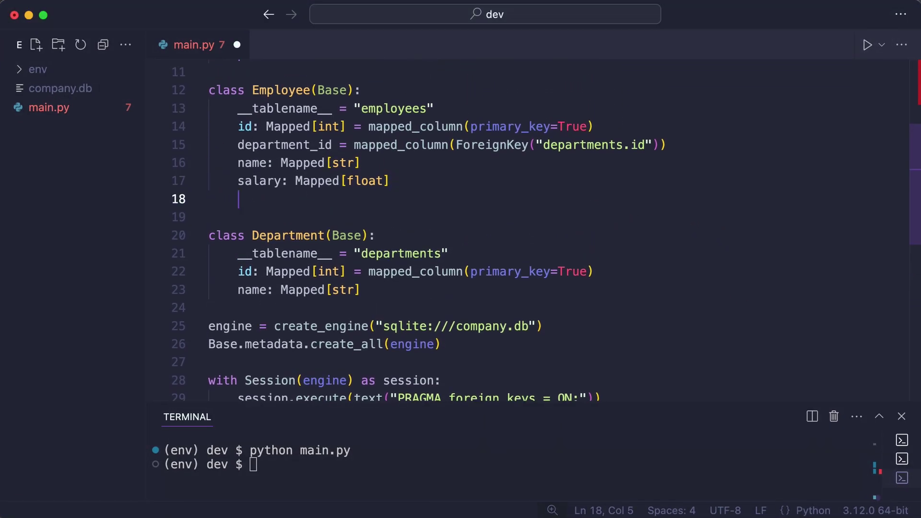
pyautogui.write('department: Mapped["Department"] = relationship()')
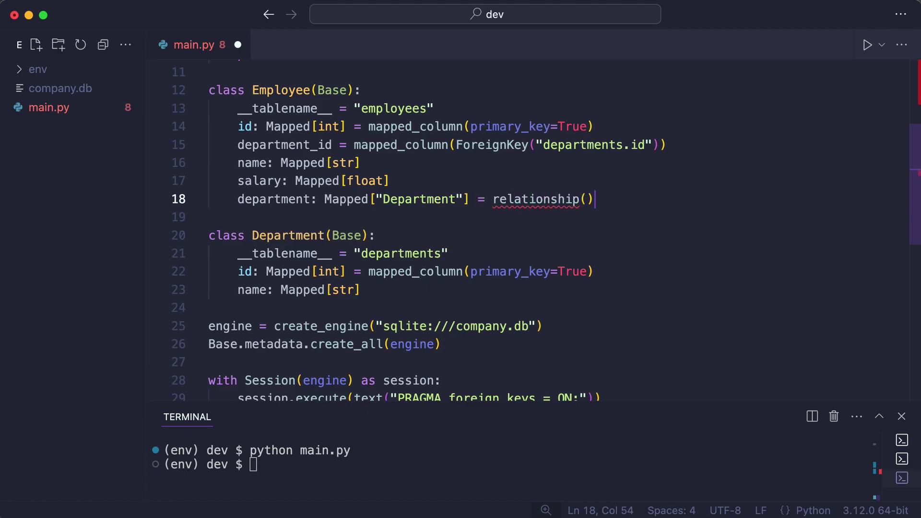
pyautogui.press('Up')
pyautogui.press('Up')
pyautogui.press('Up')
pyautogui.press('Up')
pyautogui.press('Up')
pyautogui.press('Up')
pyautogui.press('Up')
pyautogui.press('Return')
pyautogui.write('from sqlalchemy.orm import relationship')
pyautogui.press('Down')
pyautogui.press('Down')
pyautogui.press('Down')
pyautogui.press('Down')
pyautogui.press('Down')
pyautogui.press('Down')
pyautogui.press('Down')
pyautogui.press('Down')
# Step: Comment out the department and employee seeding lines through the commit
pyautogui.hotkey('shift', 'Down')
pyautogui.hotkey('shift', 'Down')
pyautogui.hotkey('shift', 'Down')
pyautogui.hotkey('shift', 'Down')
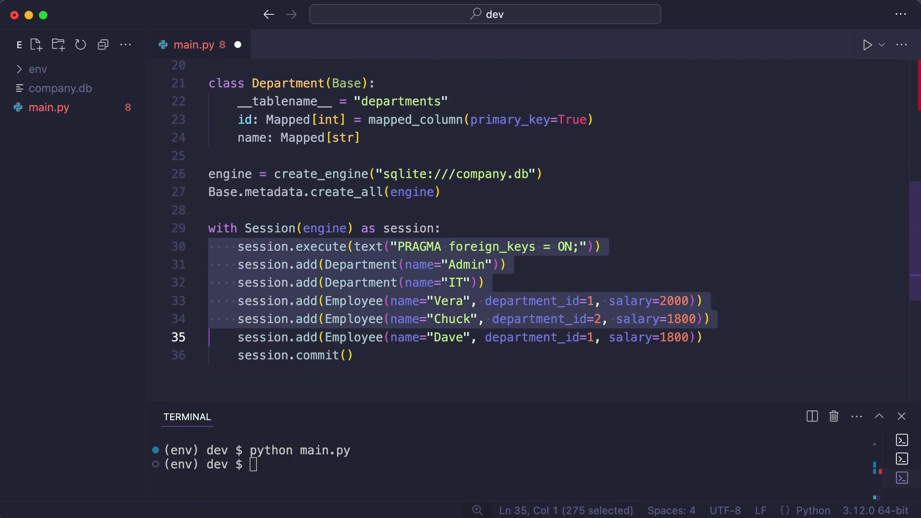
pyautogui.hotkey('shift', 'Down')
pyautogui.hotkey('shift', 'End')
pyautogui.press('super+slash')
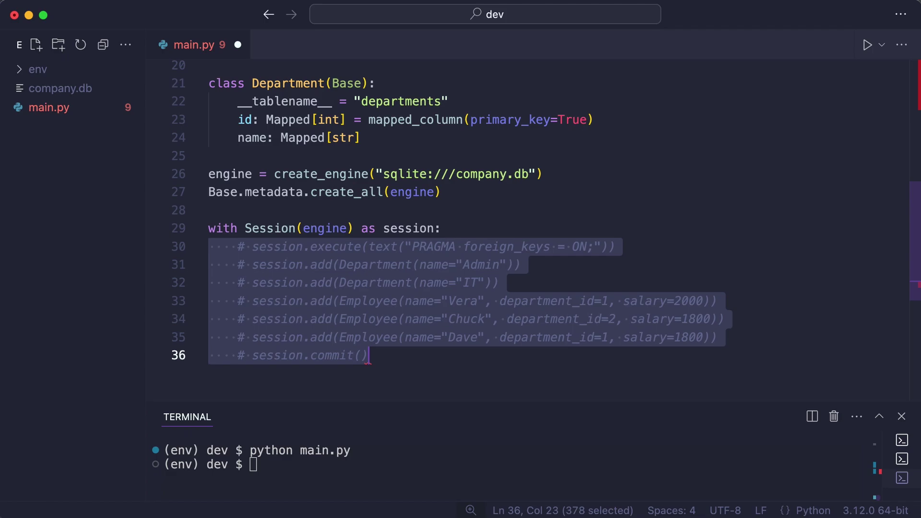
pyautogui.press('Right')
# Step: Add a session.query(Employee).all() loop printing name, salary and department name
pyautogui.press('Return')
pyautogui.write('employees')
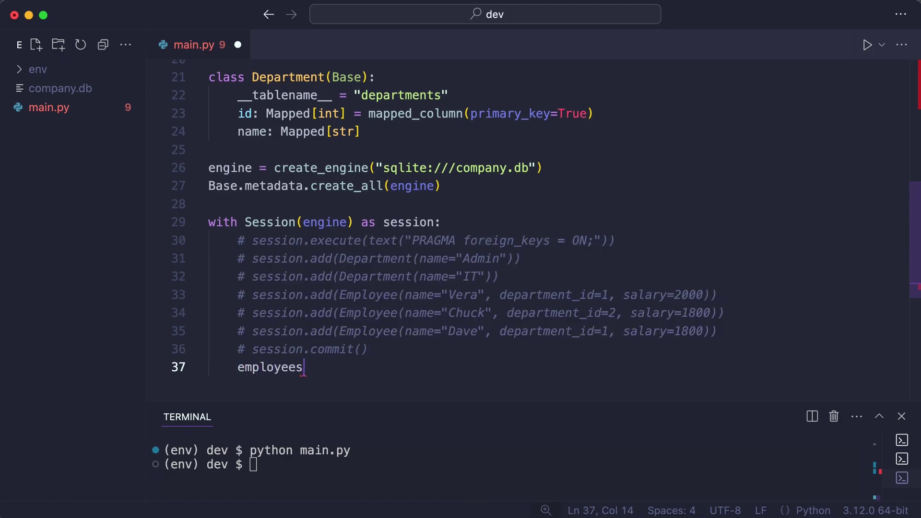
pyautogui.write(' = session.query(Employee).all()')
pyautogui.press('Return')
pyautogui.write('for e in employees:')
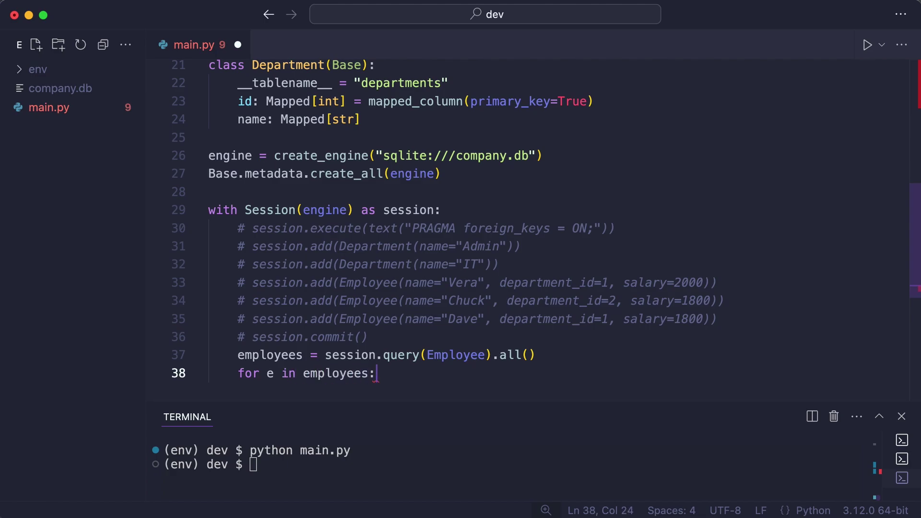
pyautogui.press('Return')
pyautogui.write('print(f"{e.name}, ${e.salary:.2f}, {e.department.name}")')
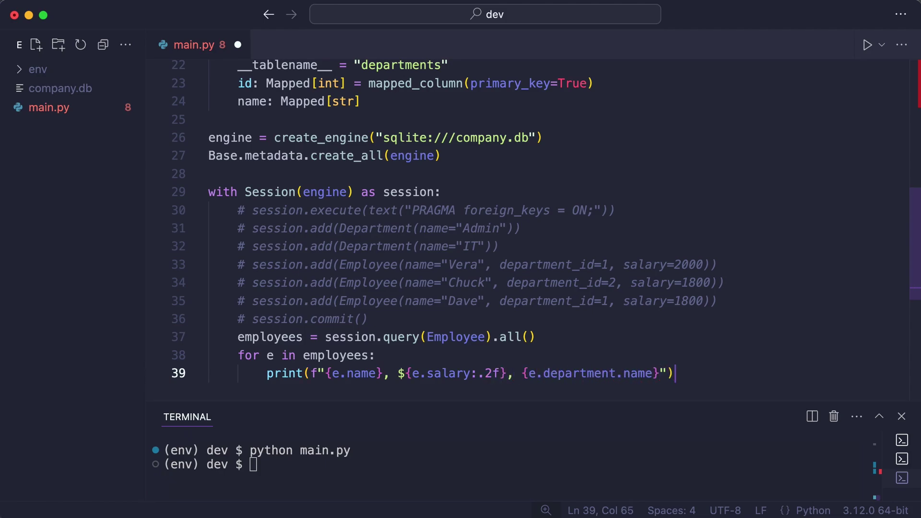
# Step: Save and run main.py, printing Vera, Chuck and Dave with two-decimal salaries and departments
pyautogui.press('super+s')
pyautogui.hotkey('ctrl', '`')
pyautogui.press('super+k')
pyautogui.write('python main.py')
pyautogui.press('Return')
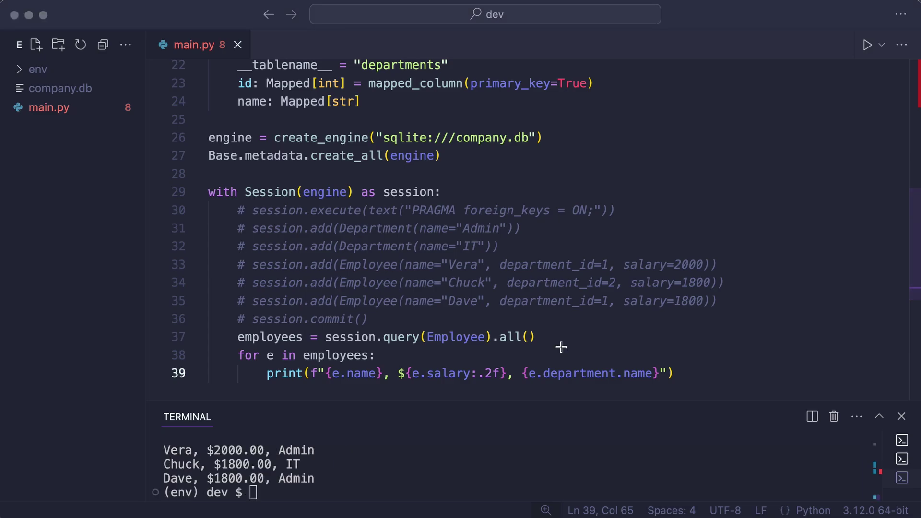
pyautogui.moveTo(142, 437); pyautogui.dragTo(332, 490)
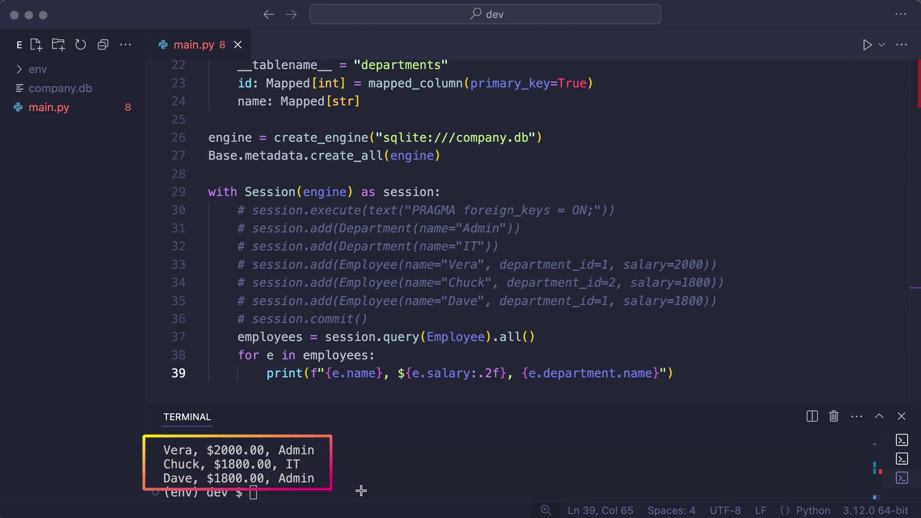